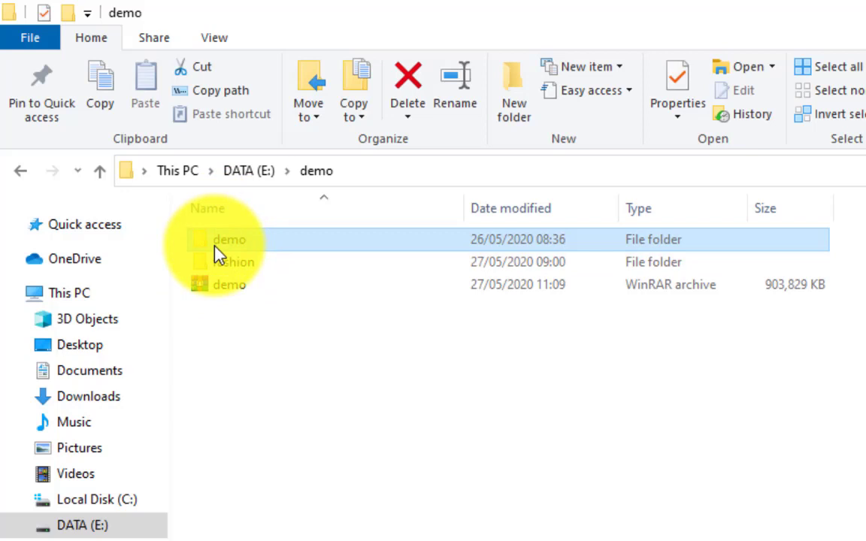
Open the Add to archive settings for the demo folder
click(216, 248)
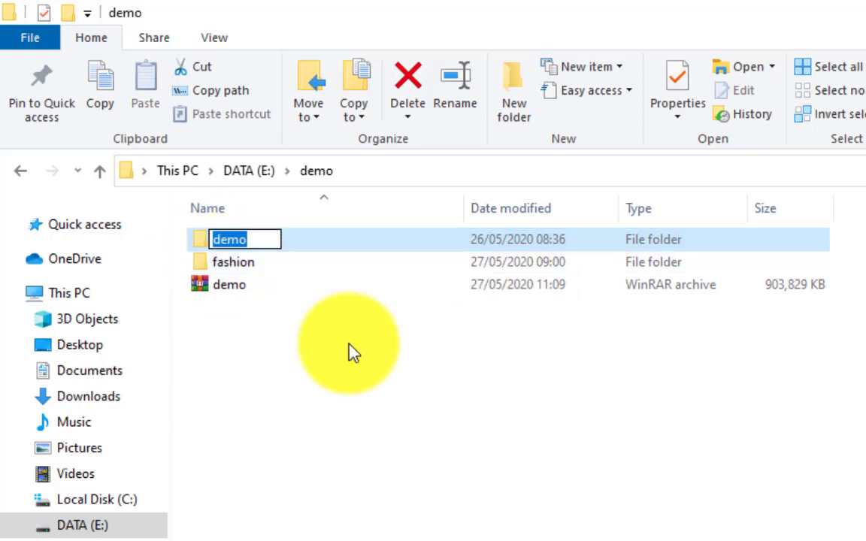
click(314, 309)
click(229, 241)
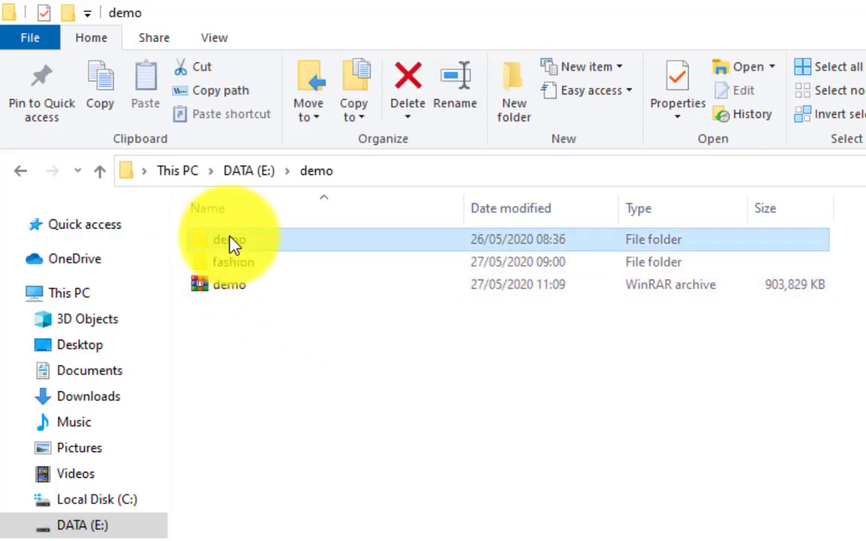
right_click(233, 245)
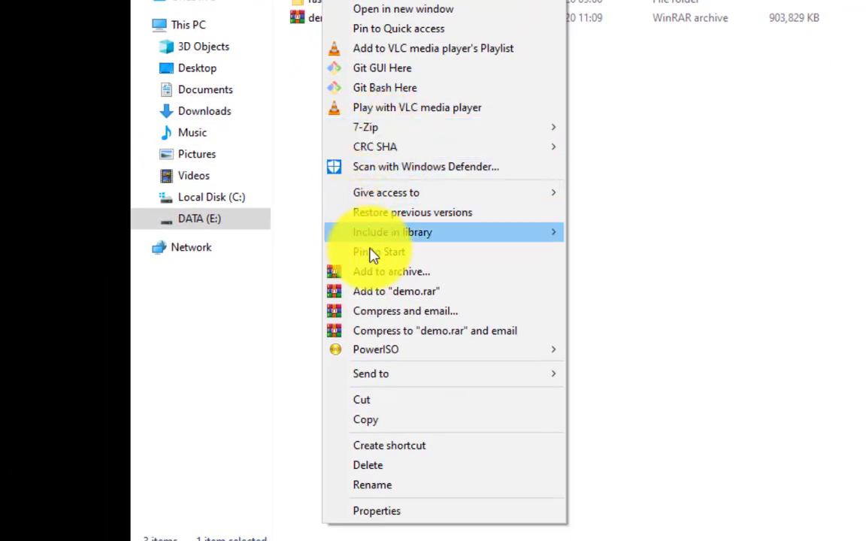
click(374, 274)
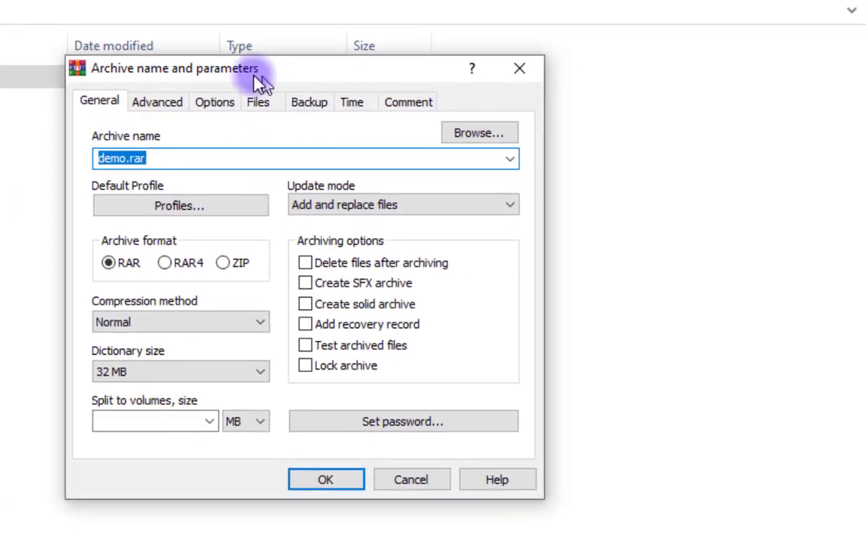
drag(254, 74, 201, 62)
Review the Advanced and Options archive settings and return to the General settings
click(101, 90)
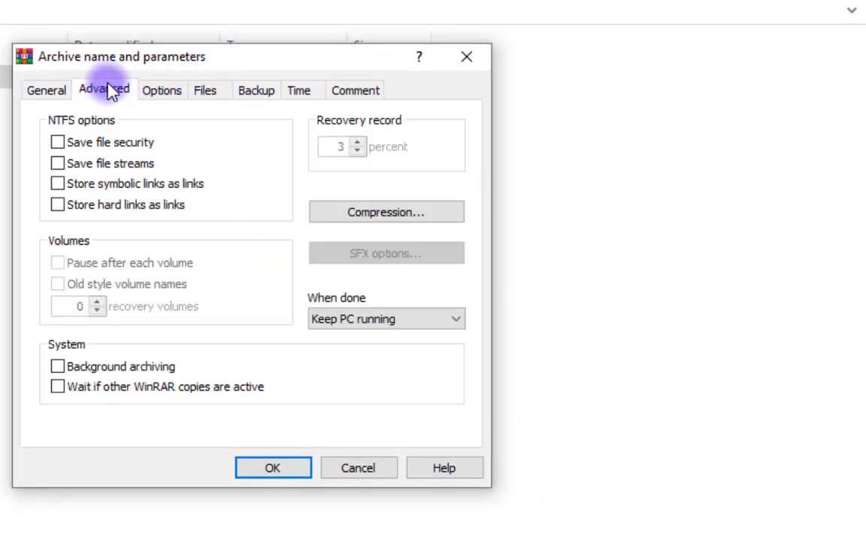
click(159, 90)
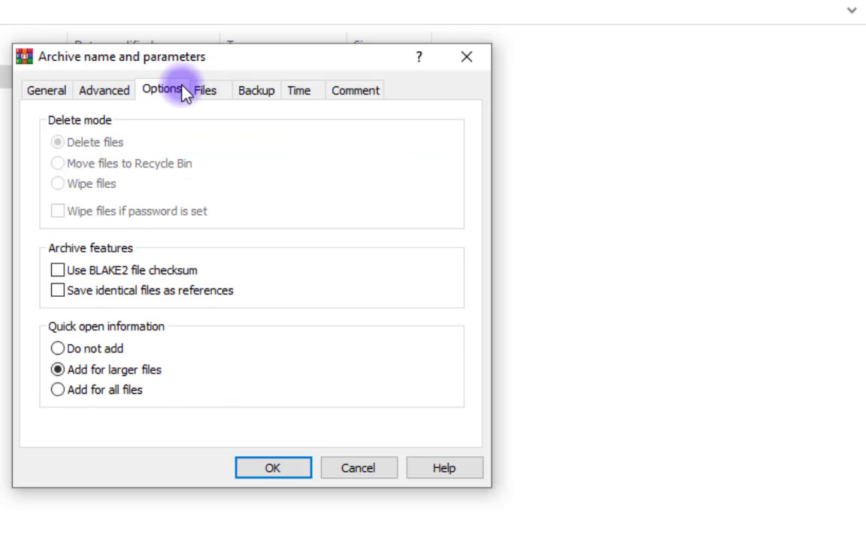
click(63, 94)
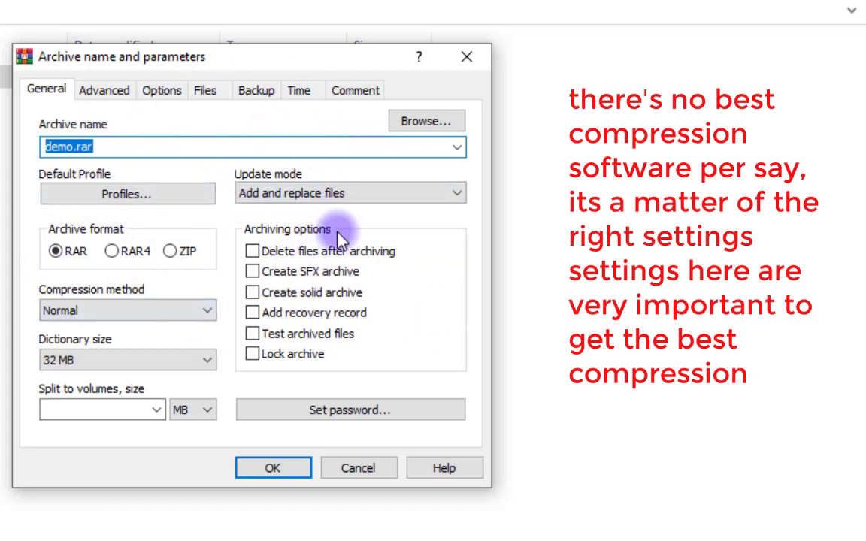
click(39, 92)
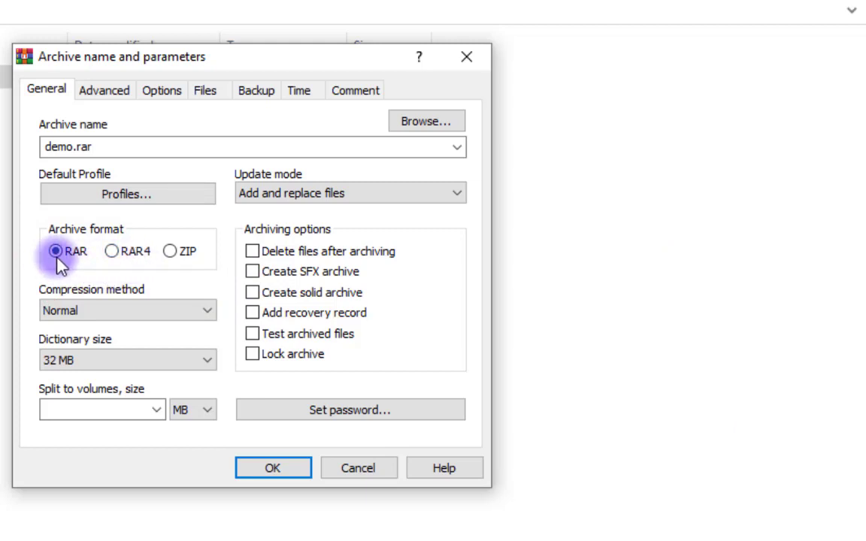
Try the RAR4, RAR and ZIP archive formats in turn, leaving ZIP selected
click(111, 252)
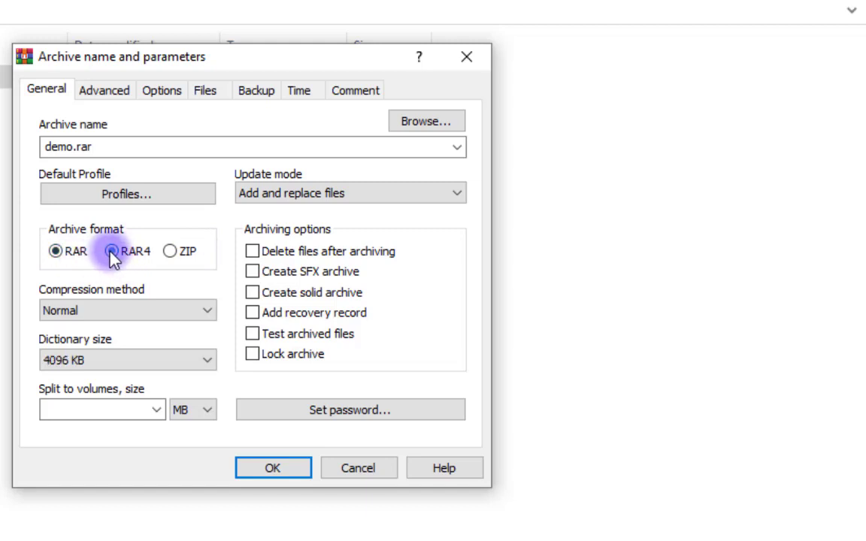
click(55, 253)
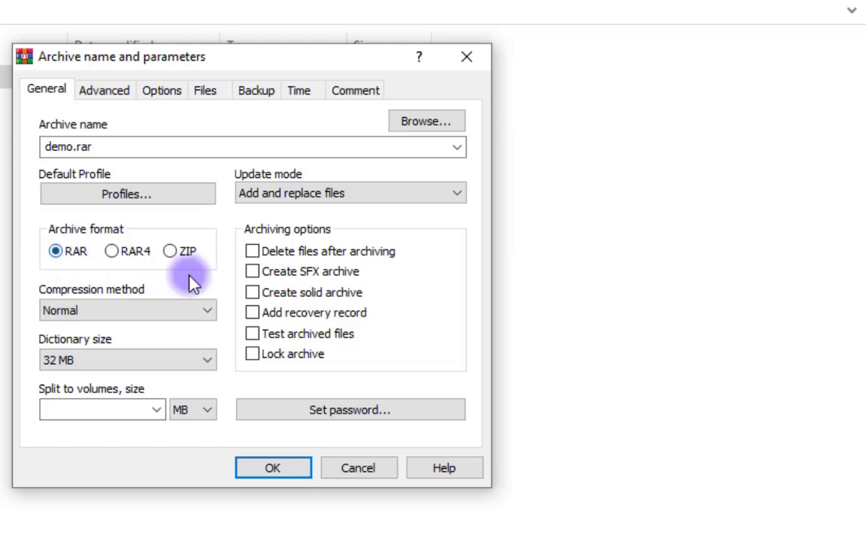
click(170, 252)
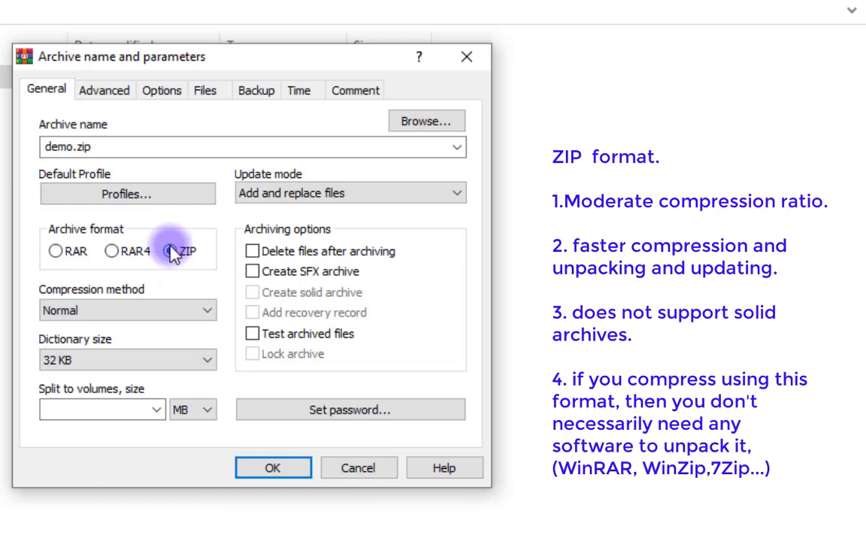
click(60, 251)
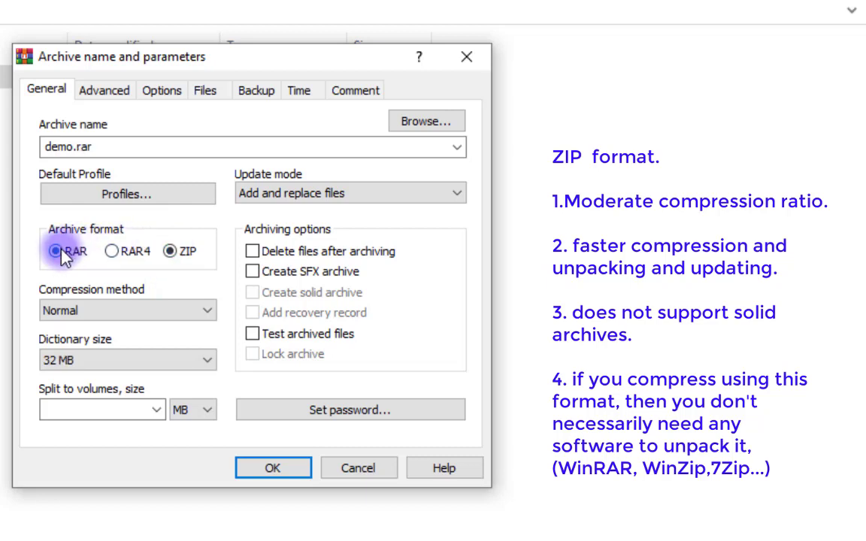
click(170, 252)
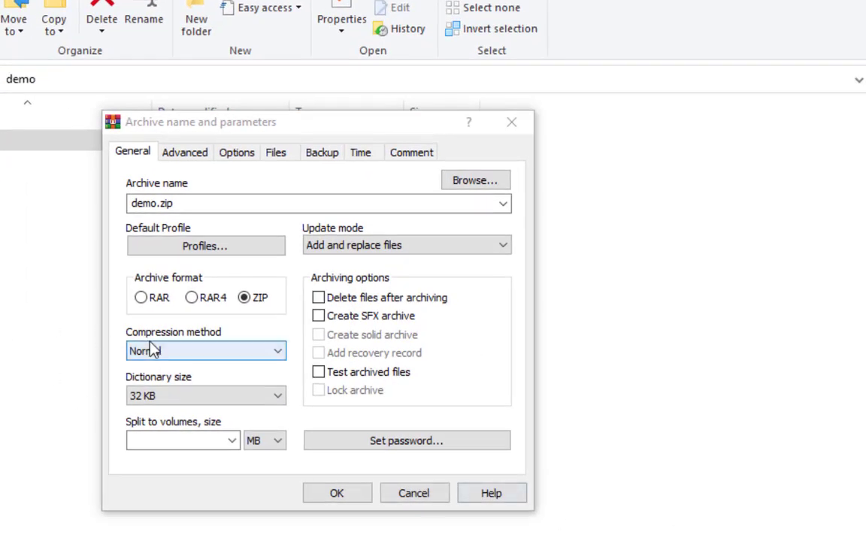
Look through the compression methods for the ZIP archive, try Best and switch back to Normal
click(280, 352)
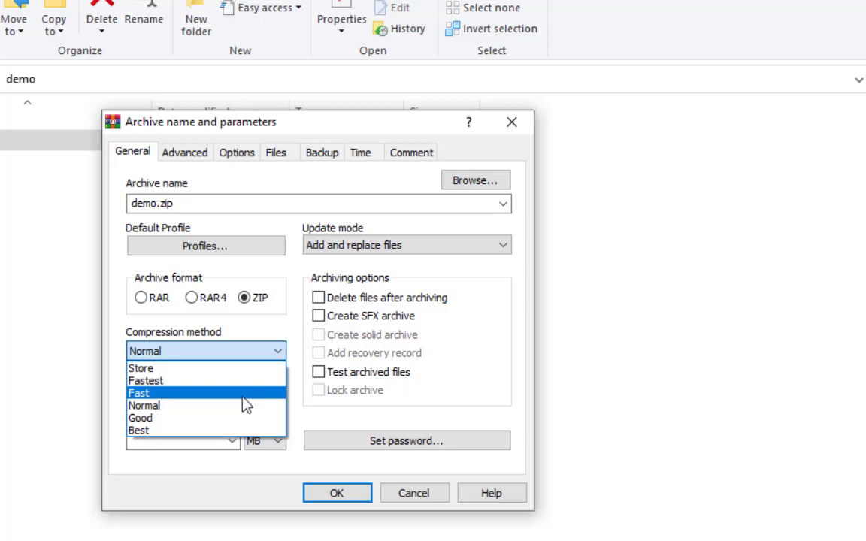
key(Escape)
key(Escape)
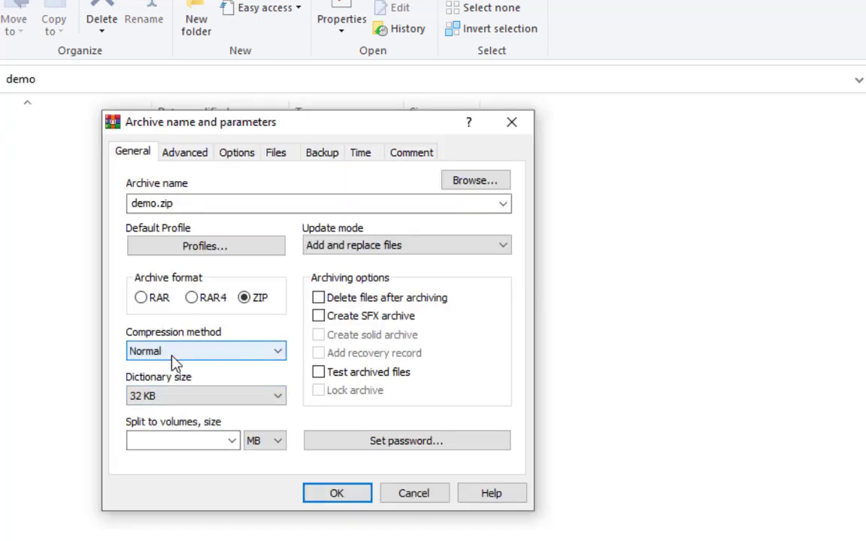
click(278, 359)
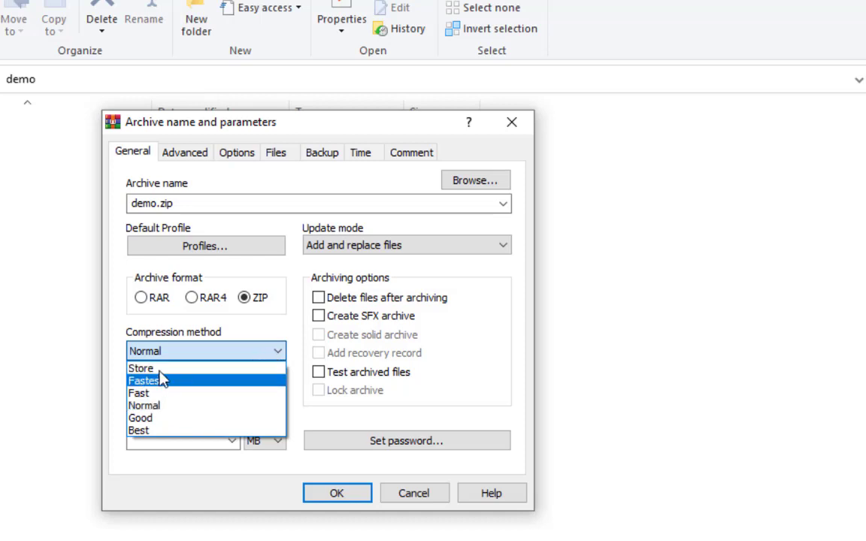
click(142, 430)
click(276, 351)
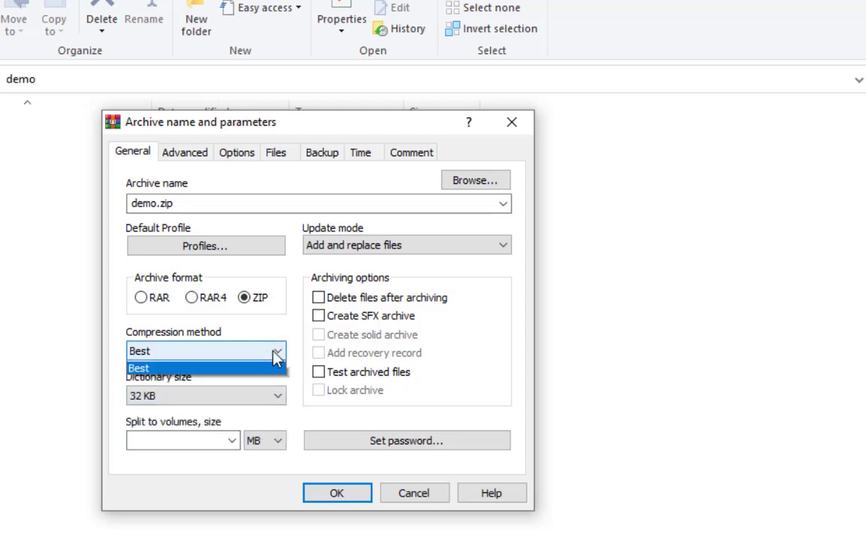
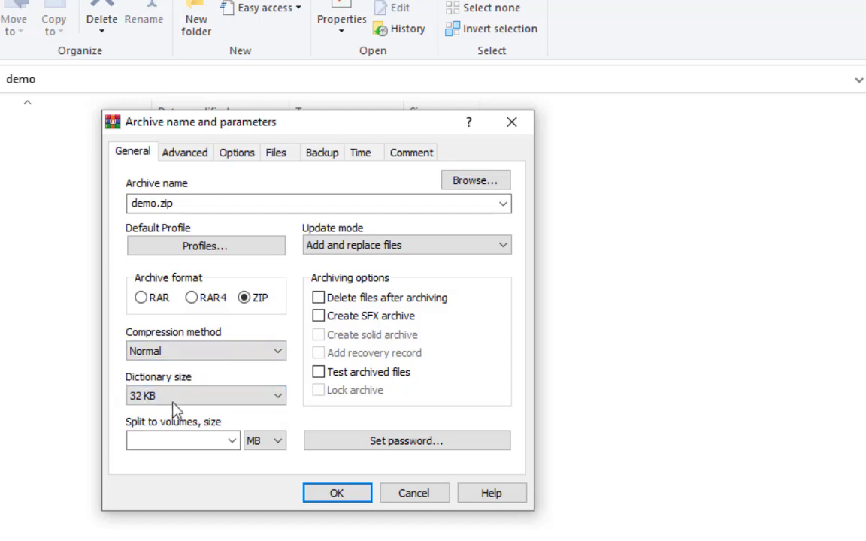
Check the dictionary sizes offered for the ZIP format
click(278, 396)
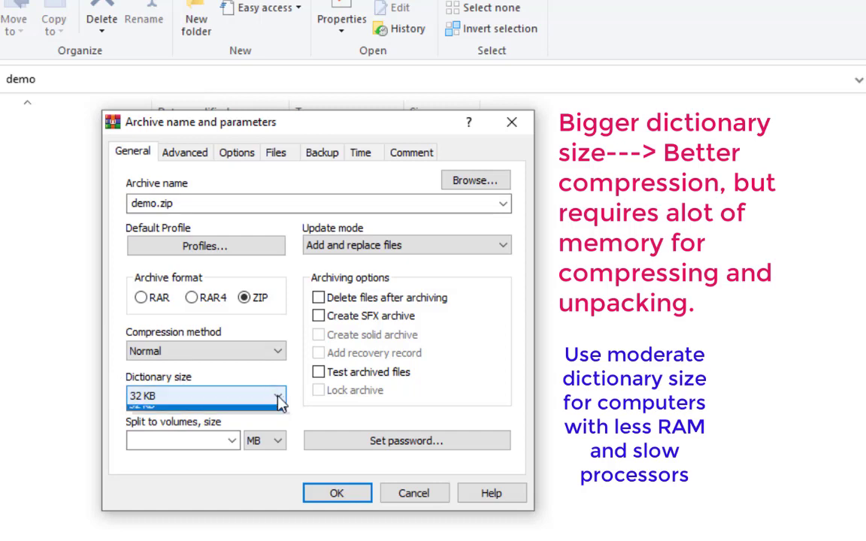
click(277, 395)
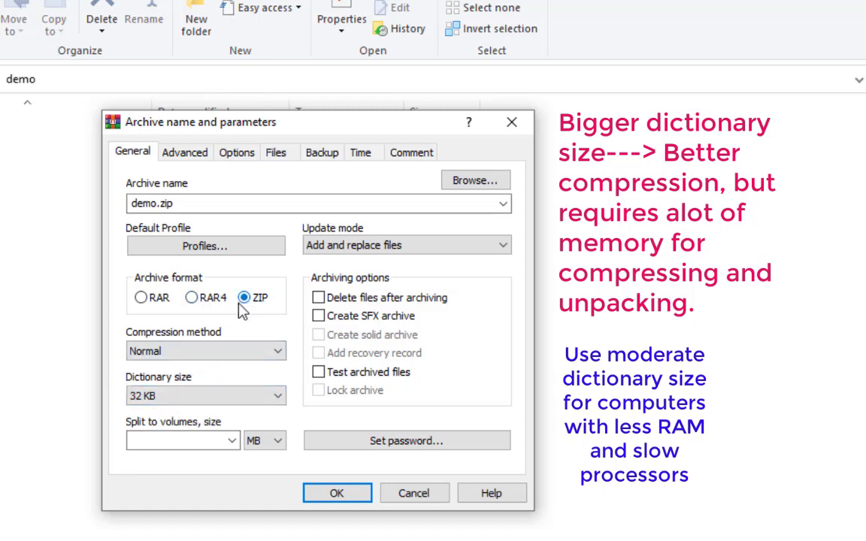
click(275, 399)
click(276, 399)
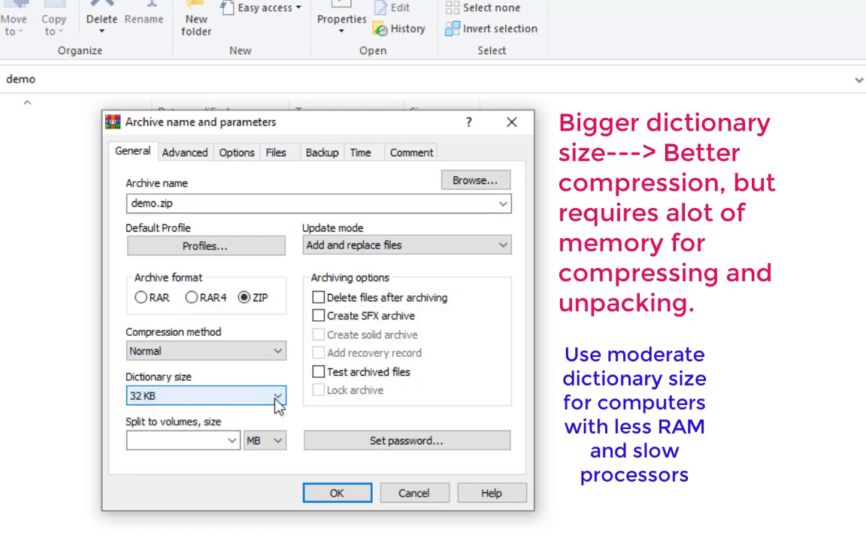
Switch the archive format to RAR and choose a dictionary size of 32 MB
click(141, 297)
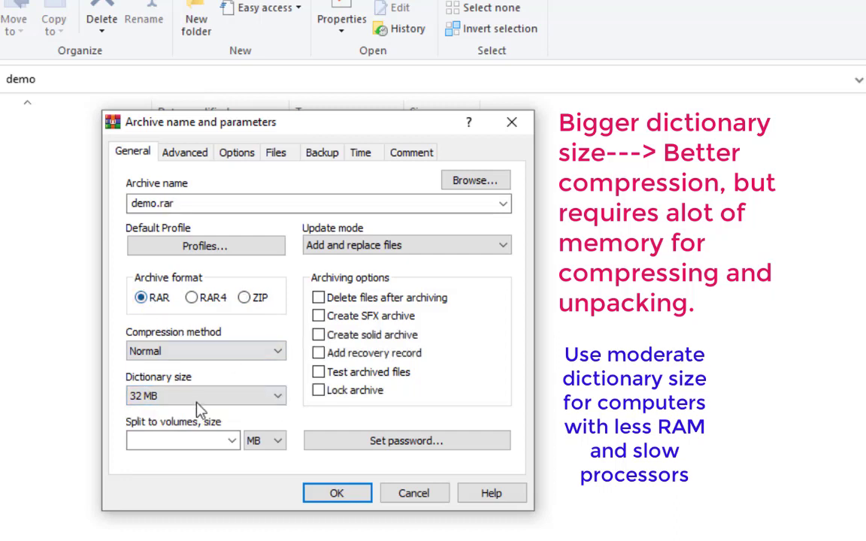
click(277, 396)
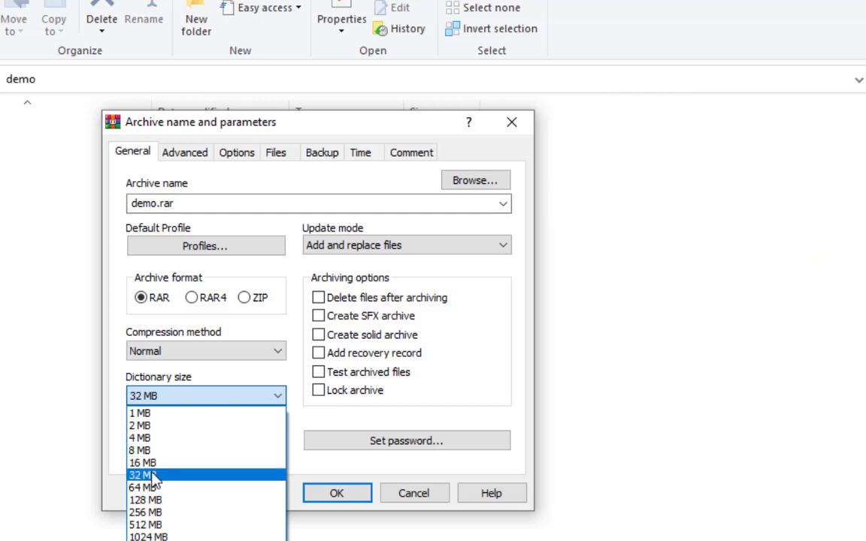
click(144, 474)
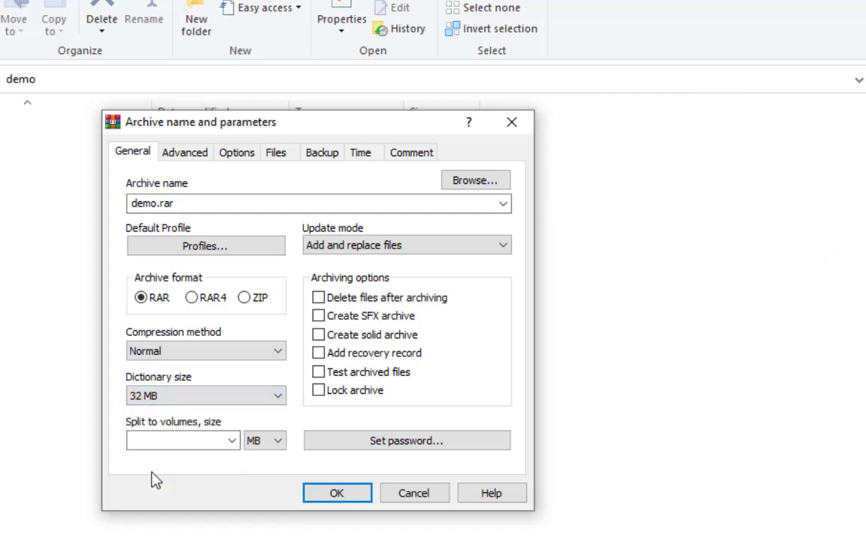
click(280, 398)
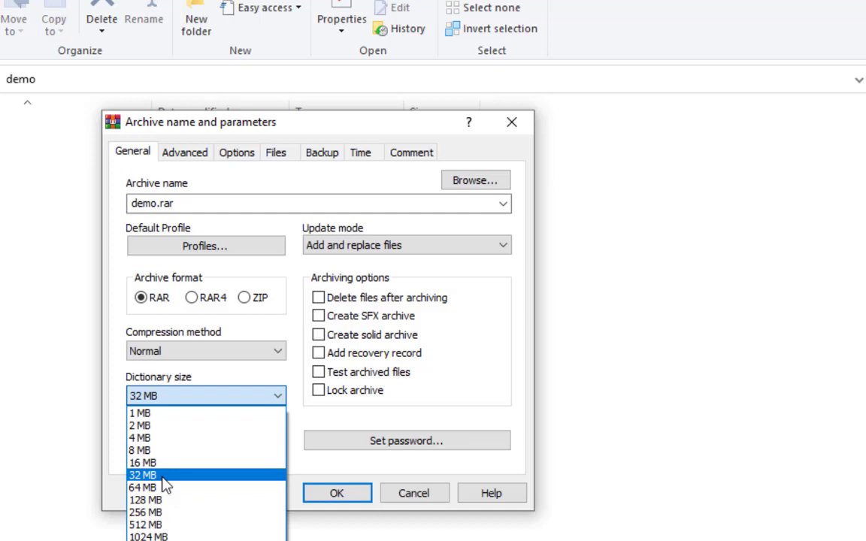
click(162, 478)
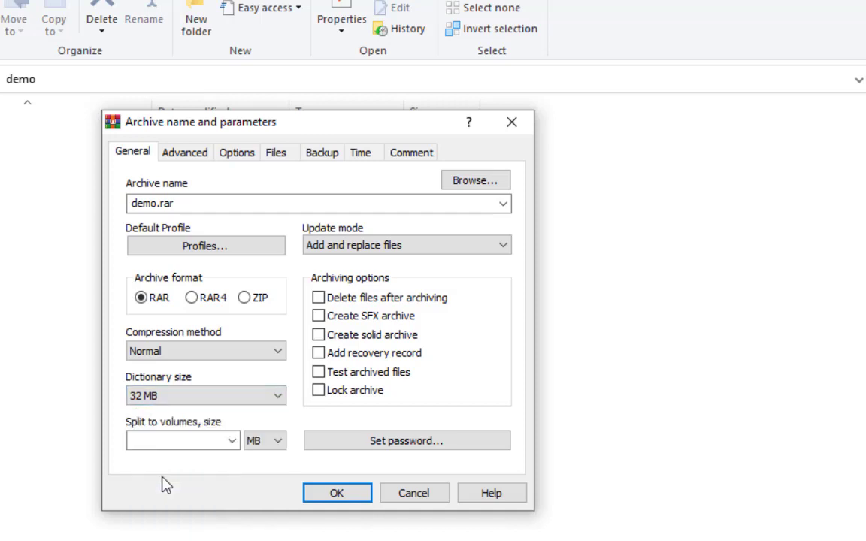
Check the preset sizes for splitting to volumes, and toggle Delete files after archiving on and off again
click(232, 440)
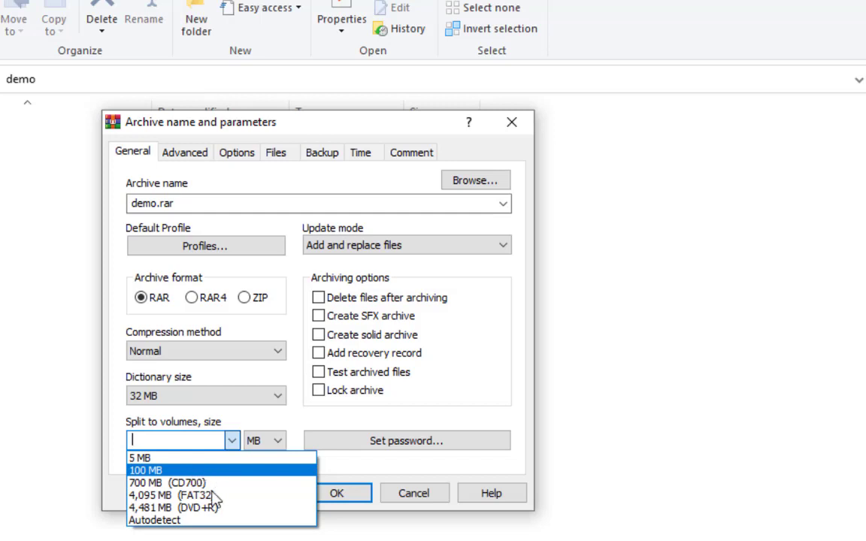
click(232, 442)
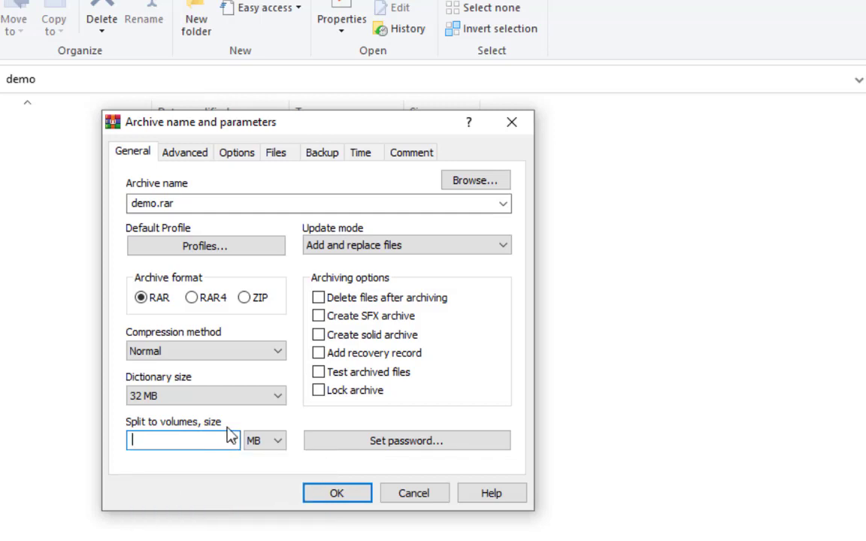
click(319, 300)
click(318, 299)
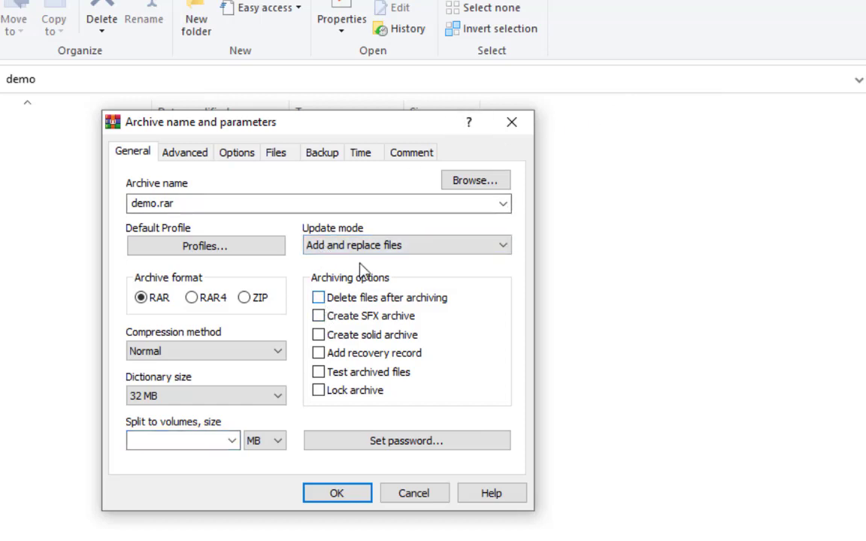
Try the Create SFX archive option and the ZIP format, returning to RAR with the SFX option off
click(318, 317)
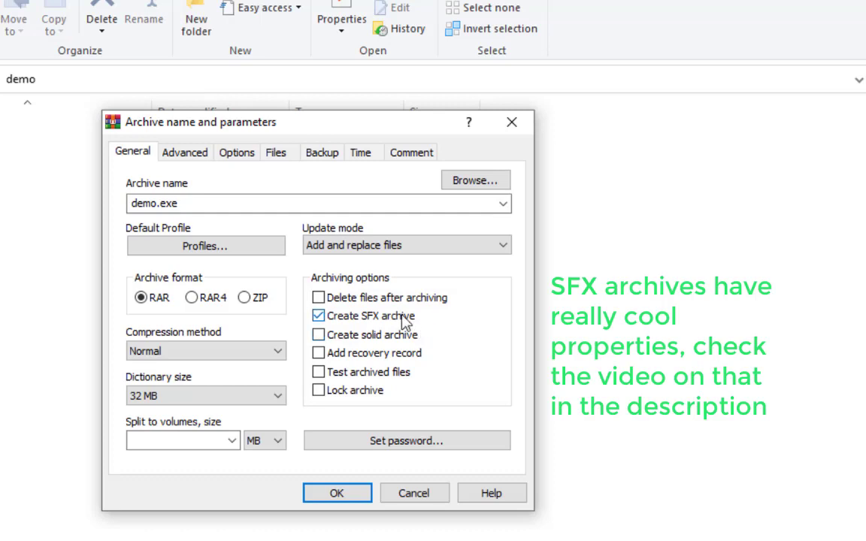
click(317, 317)
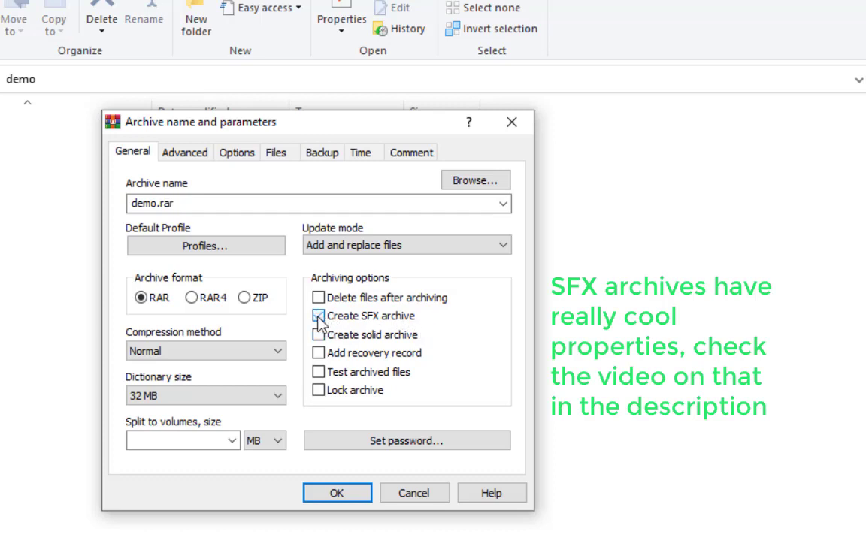
click(245, 298)
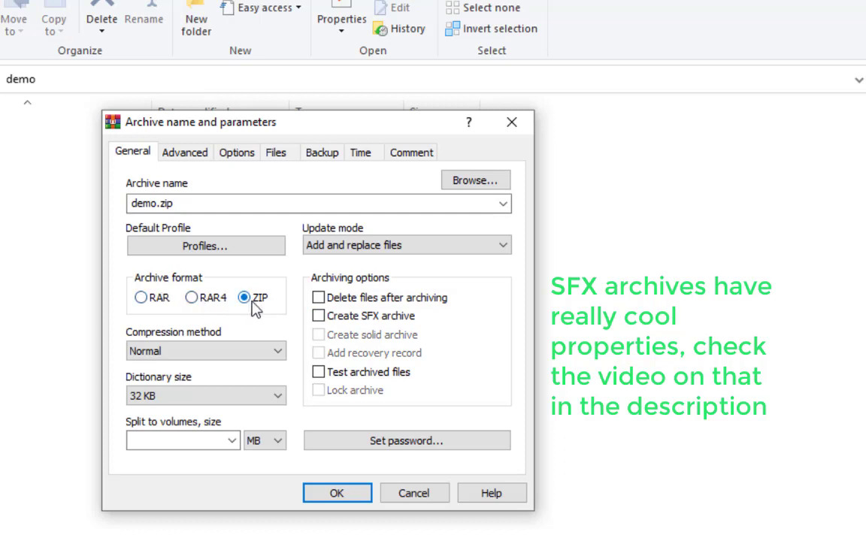
click(142, 298)
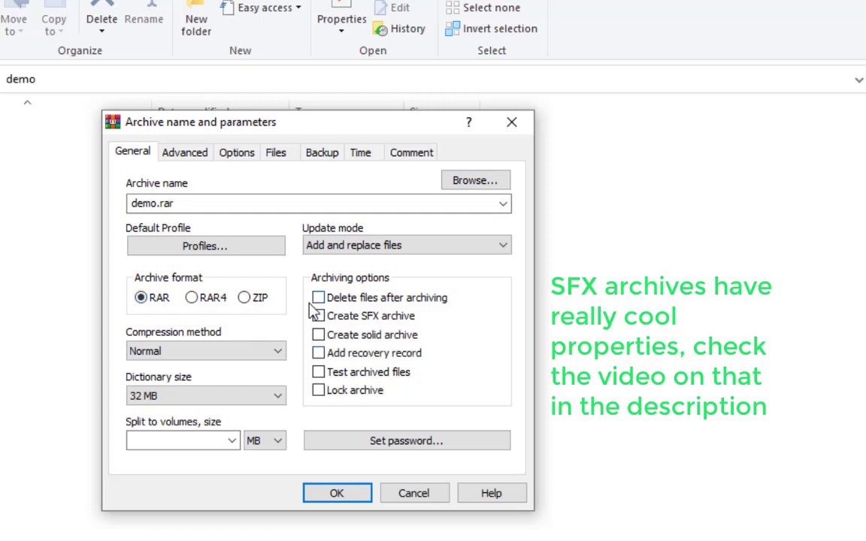
click(318, 316)
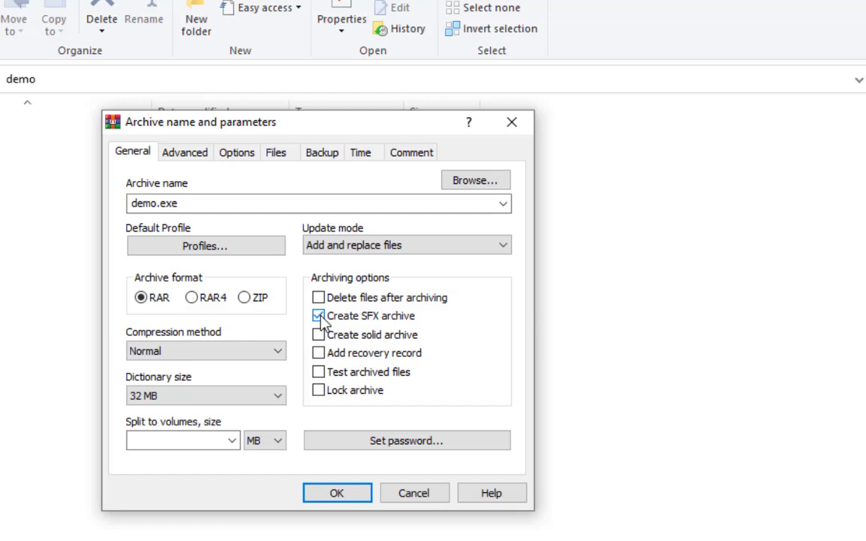
click(320, 316)
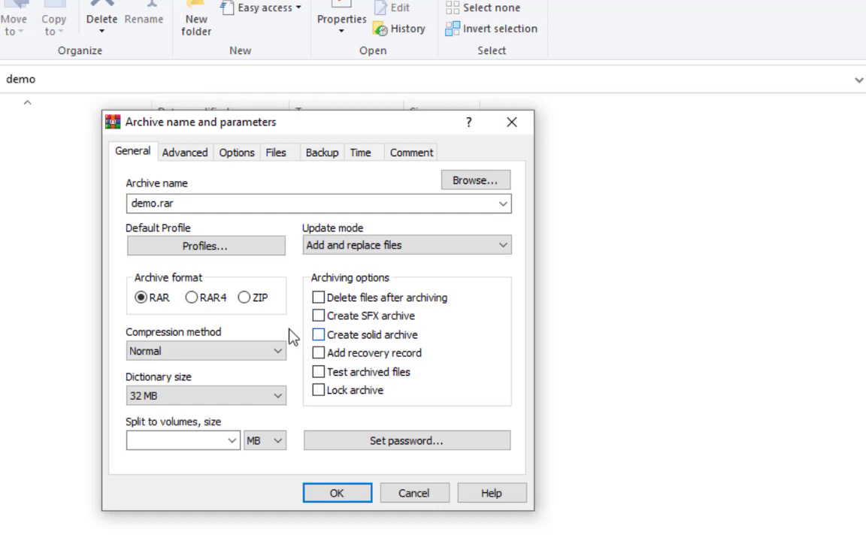
Try the Create solid archive option and compare its availability in the RAR and ZIP formats, returning to RAR with the option off
click(319, 336)
click(319, 342)
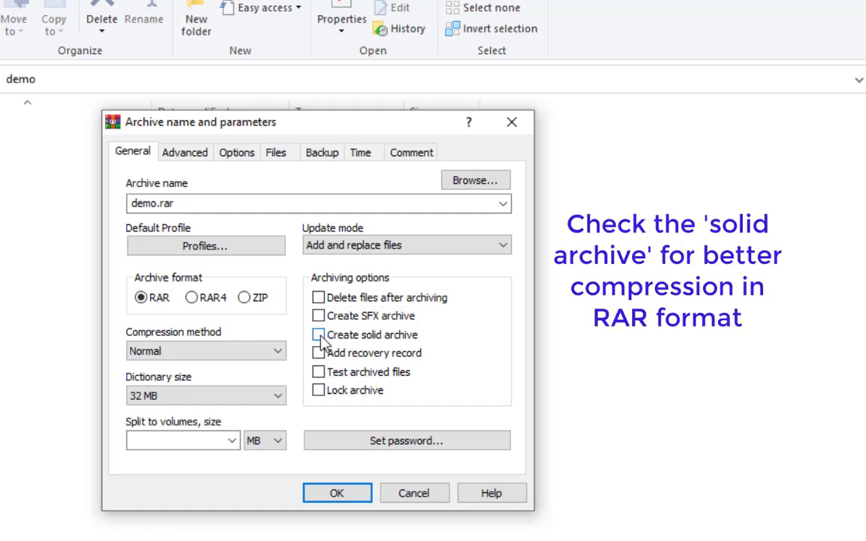
click(319, 335)
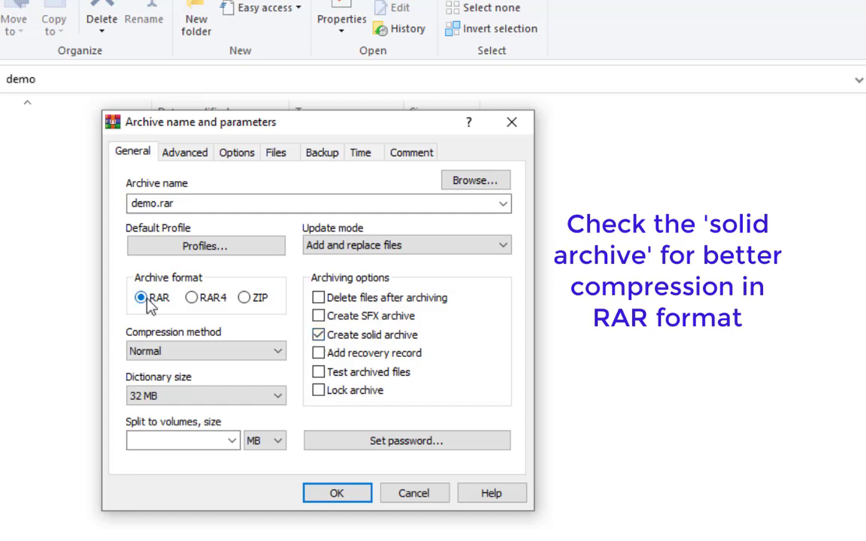
click(244, 298)
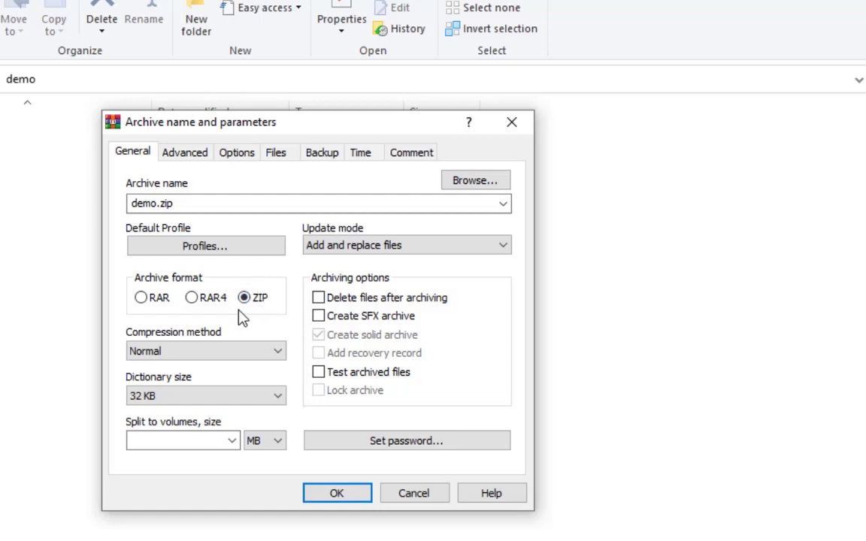
click(140, 298)
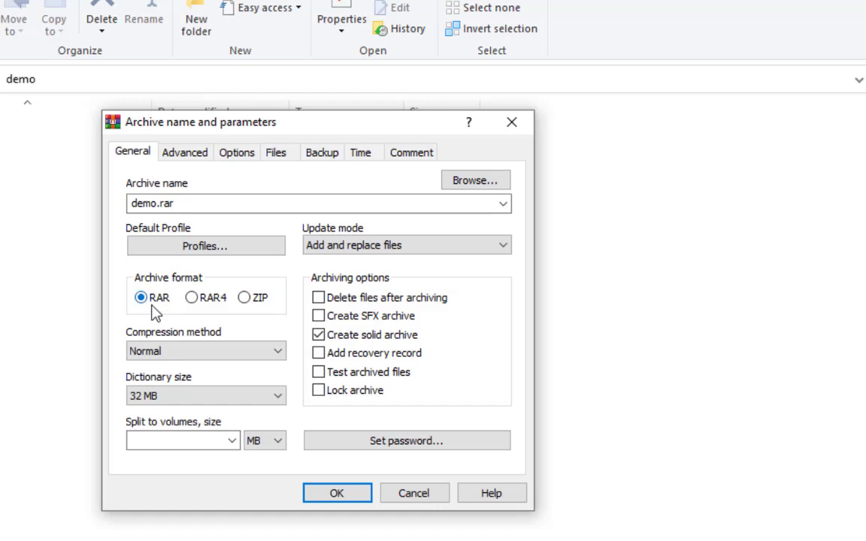
click(246, 298)
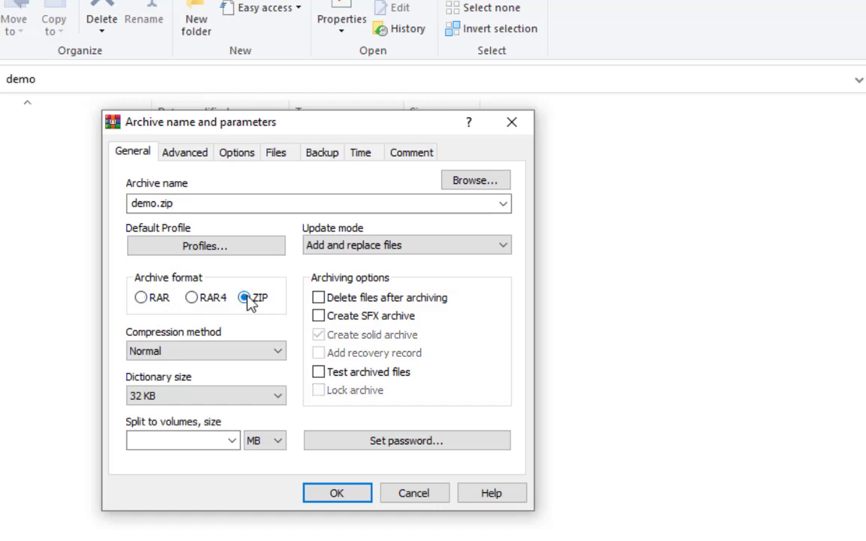
click(139, 297)
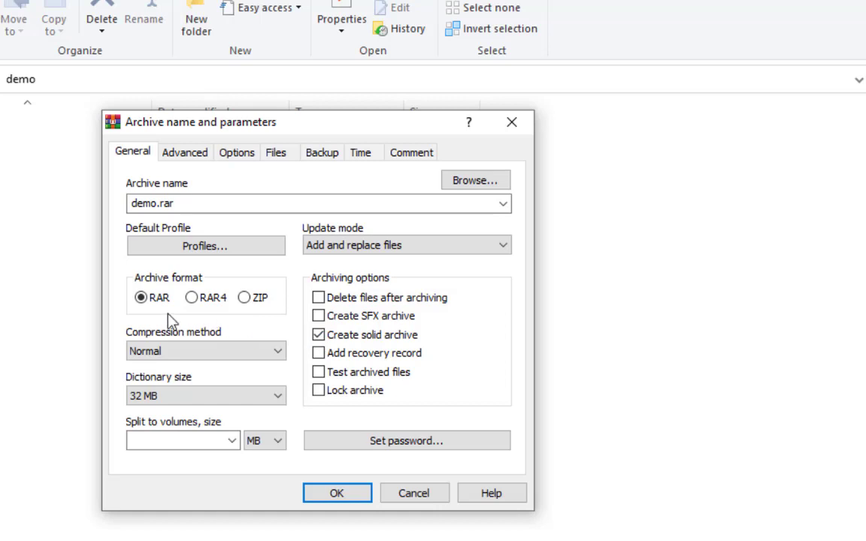
click(320, 336)
Look through the advanced, delete mode, files, backup and time settings for the archive, and close the archive dialog without creating it
click(183, 153)
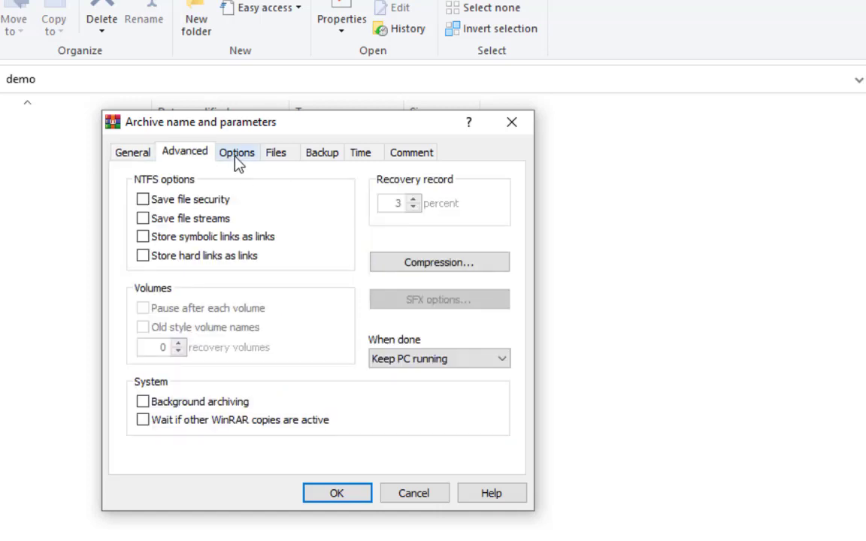
click(239, 156)
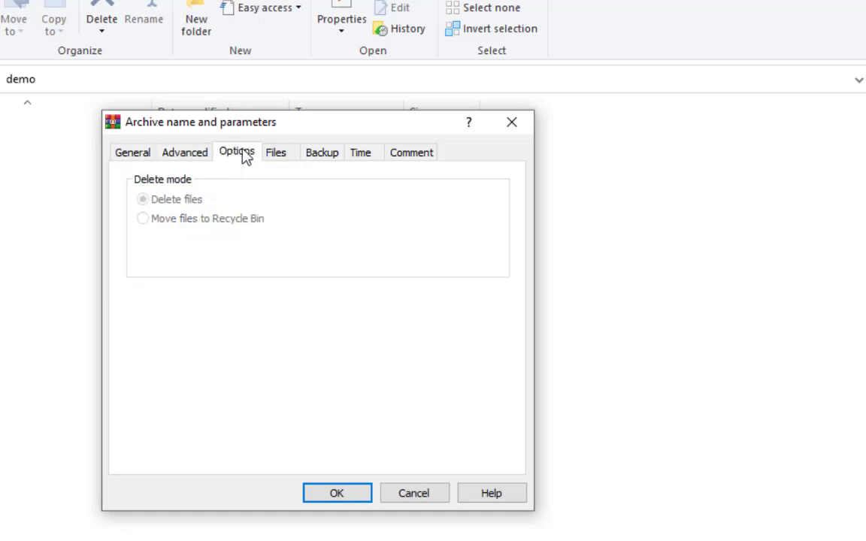
click(284, 158)
click(316, 153)
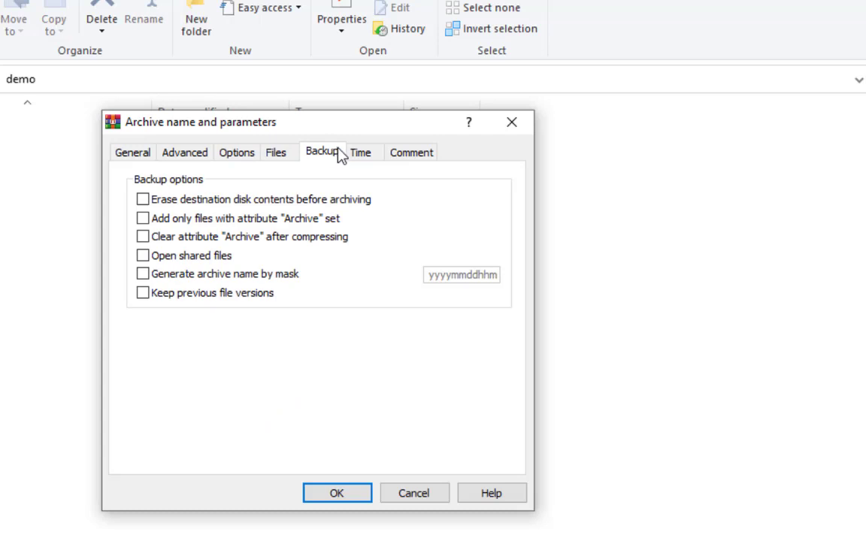
click(354, 155)
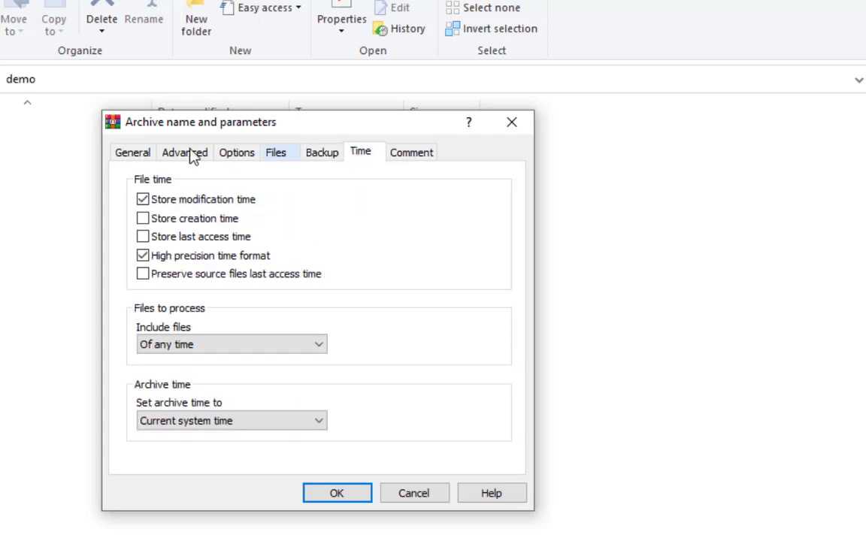
click(142, 154)
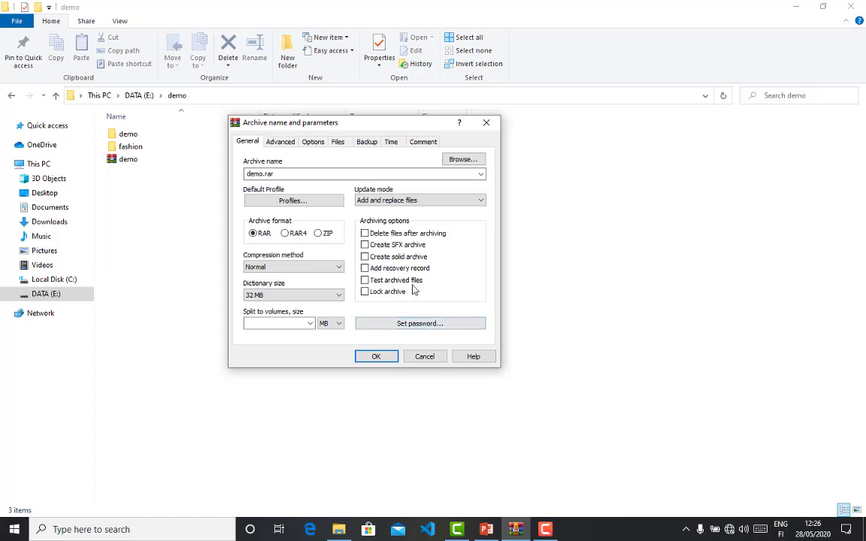
click(487, 124)
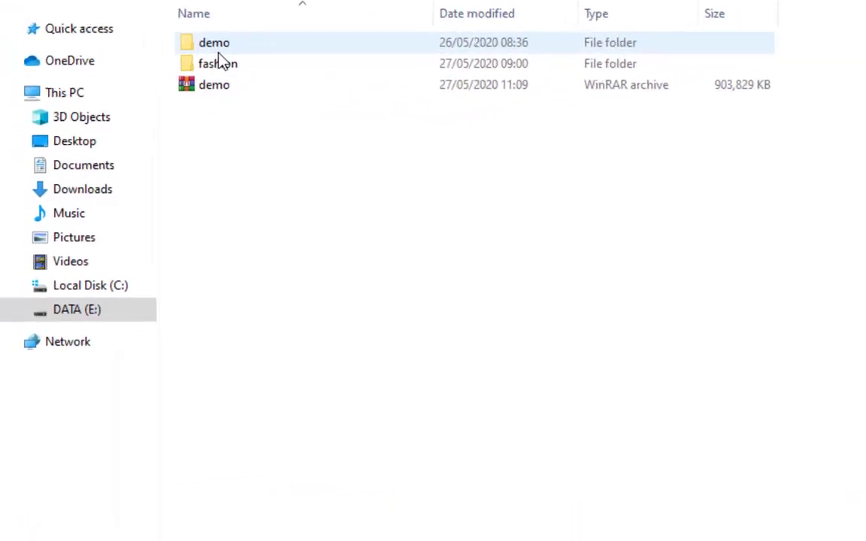
Check the uncompressed size of the demo subfolder in its properties, and close them
right_click(239, 31)
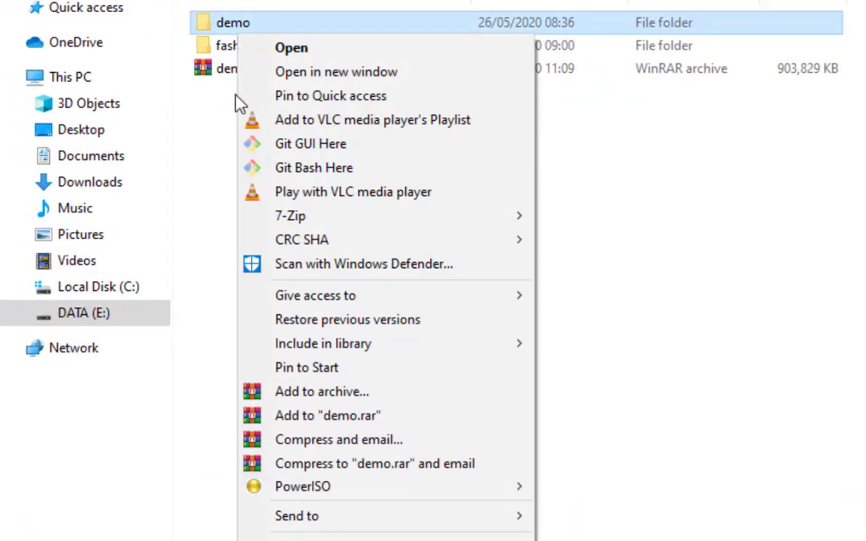
click(301, 540)
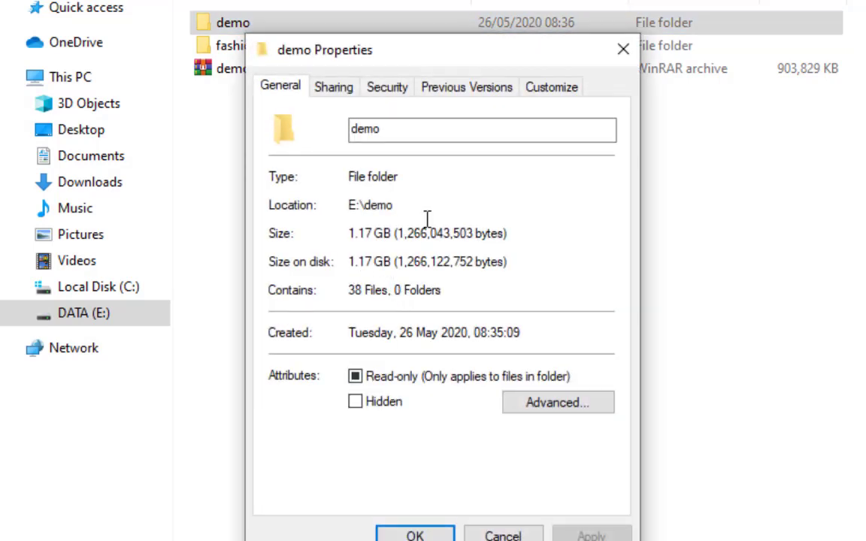
click(622, 48)
Check the size of the parent demo folder on drive E: in its properties, and close them
right_click(328, 79)
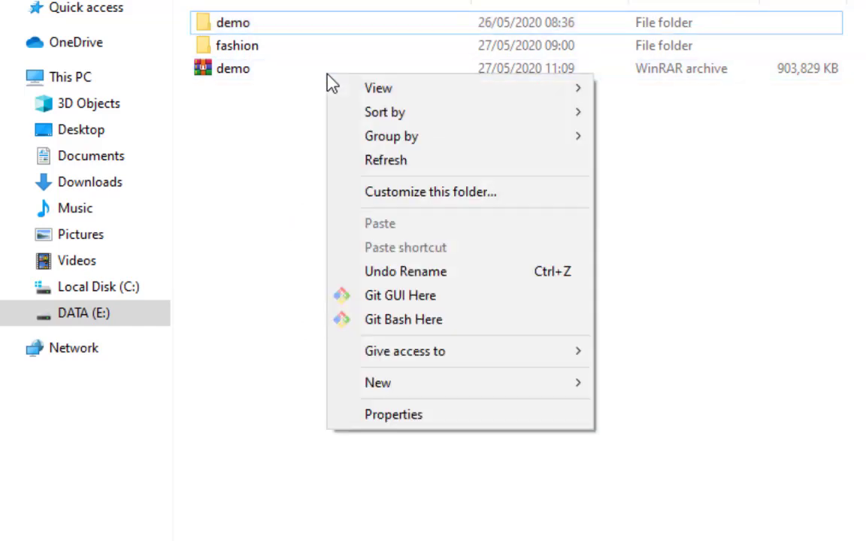
click(398, 416)
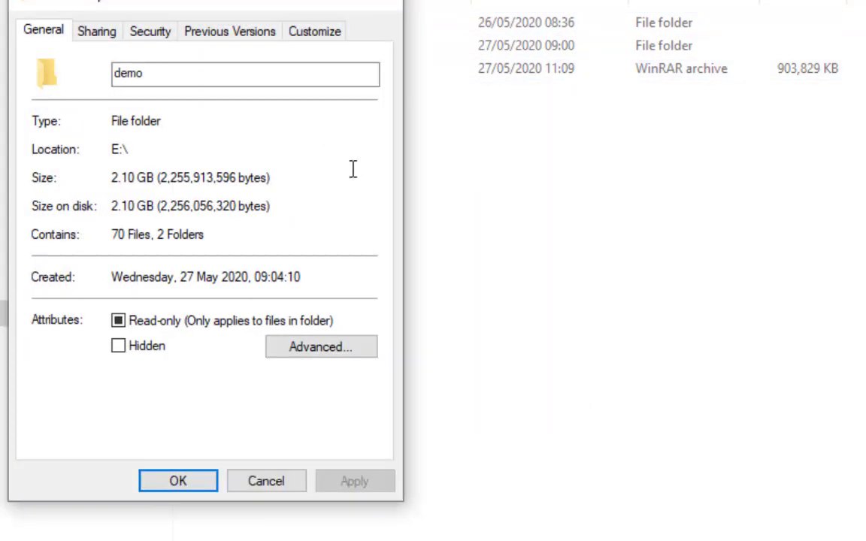
click(397, 6)
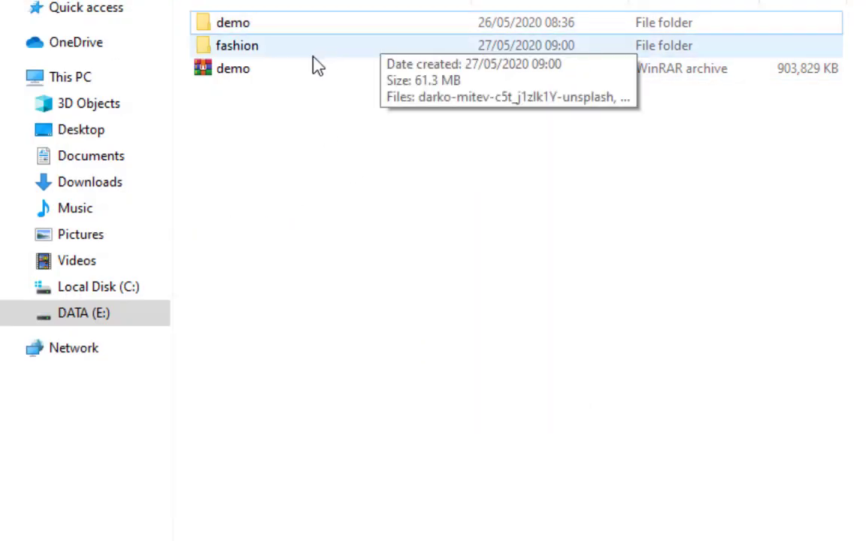
Check the size of the demo WinRAR archive in its properties, and close them
click(288, 80)
right_click(288, 78)
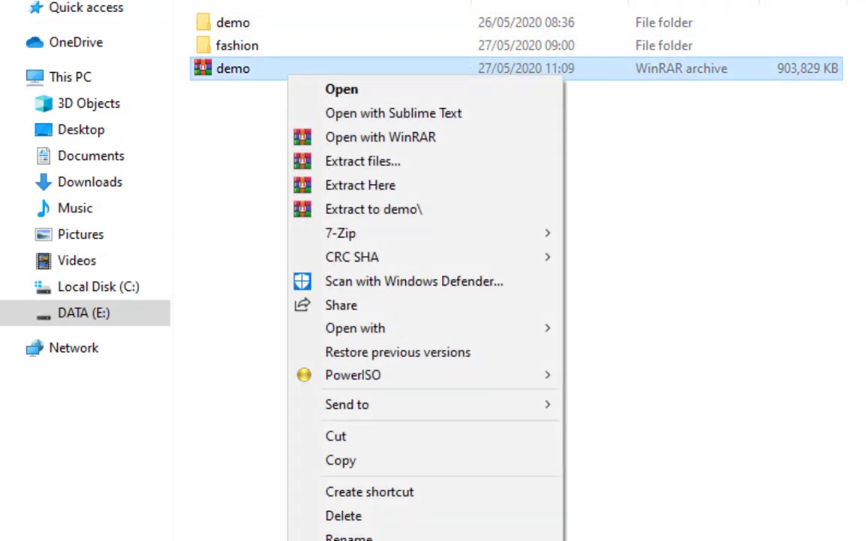
click(526, 540)
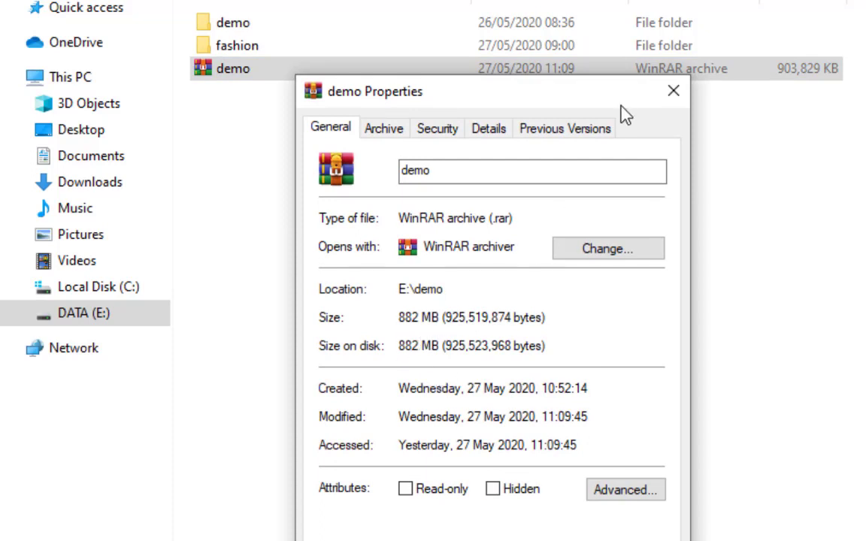
click(673, 93)
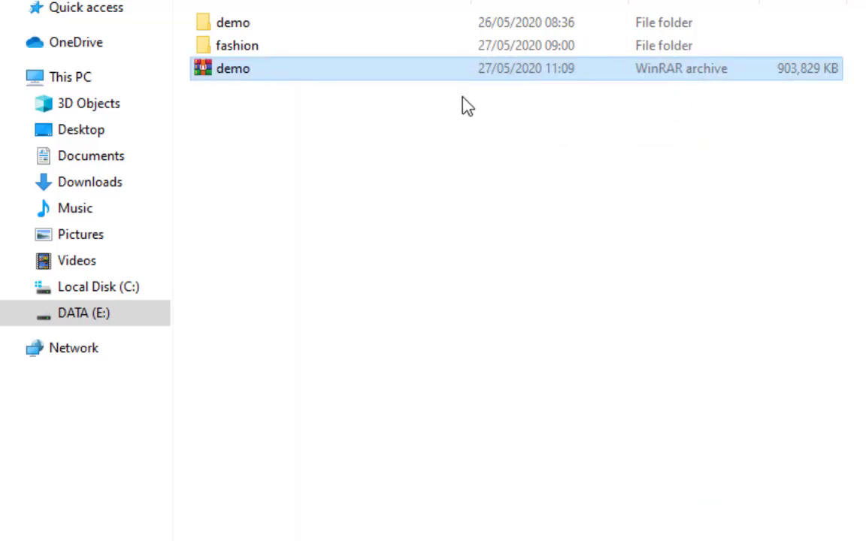